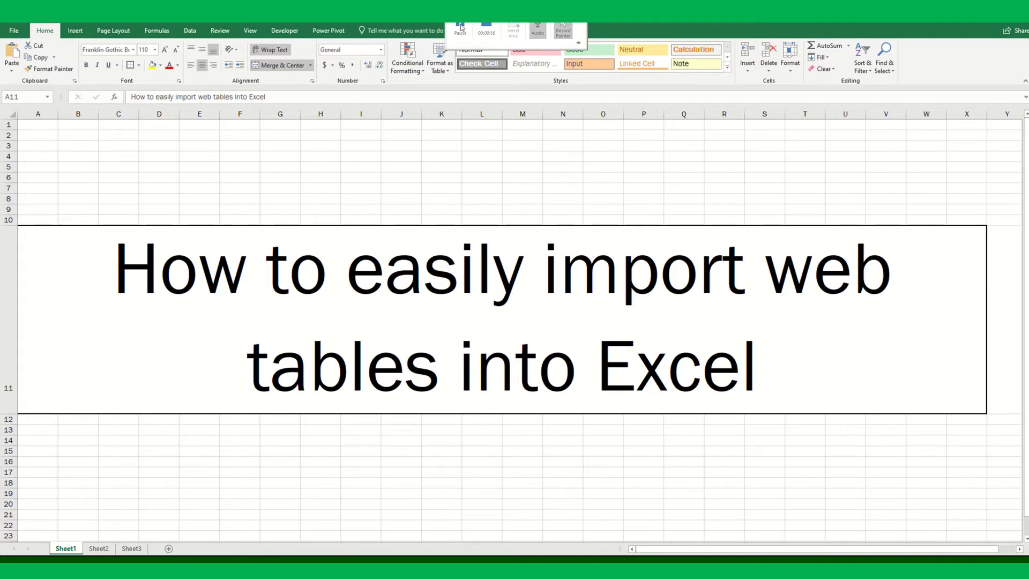
- Locate the S&P 500 component stocks table on Wikipedia and take the page's web address
{"action": "left_click", "coordinate": [461, 28]}
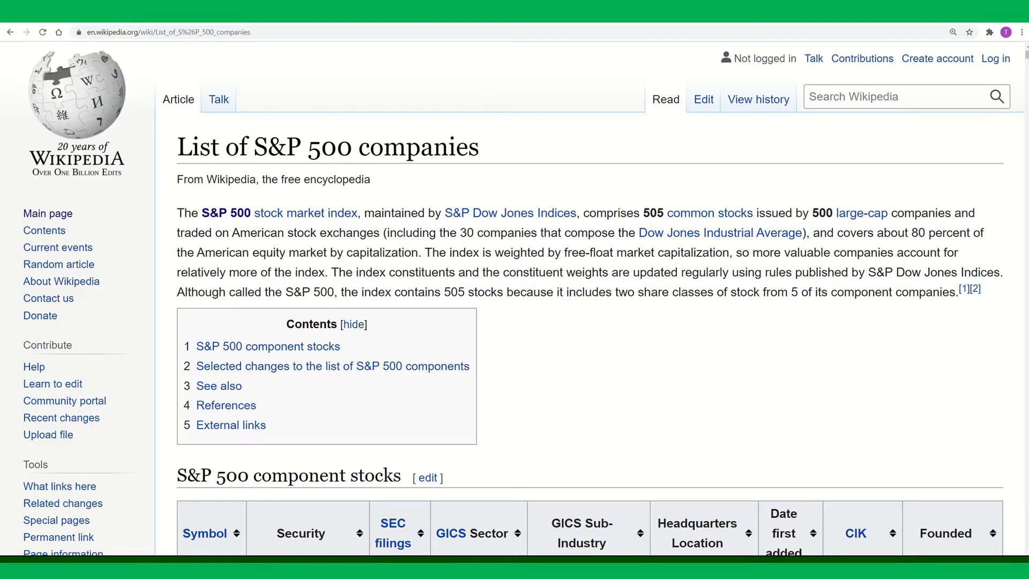
{"action": "scroll", "coordinate": [217, 258], "scroll_direction": "down", "scroll_amount": 3}
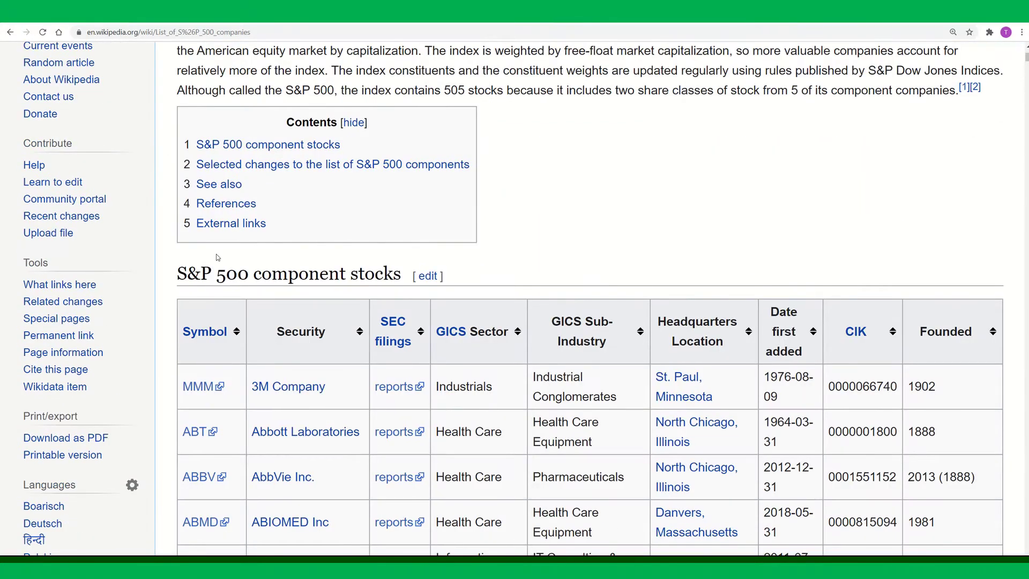
{"action": "scroll", "coordinate": [218, 257], "scroll_direction": "down", "scroll_amount": 1}
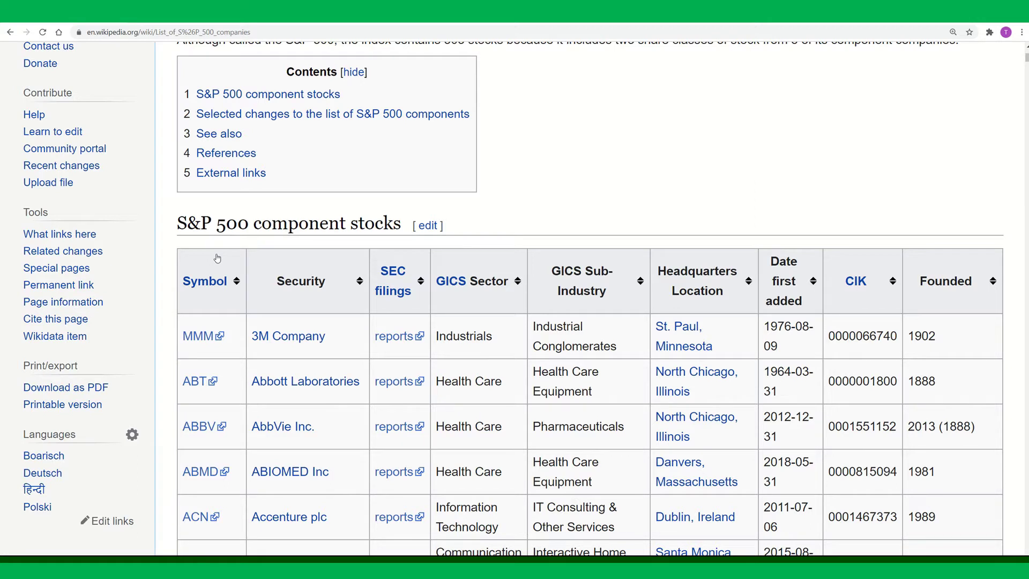
{"action": "left_click_drag", "start_coordinate": [164, 266], "coordinate": [976, 522]}
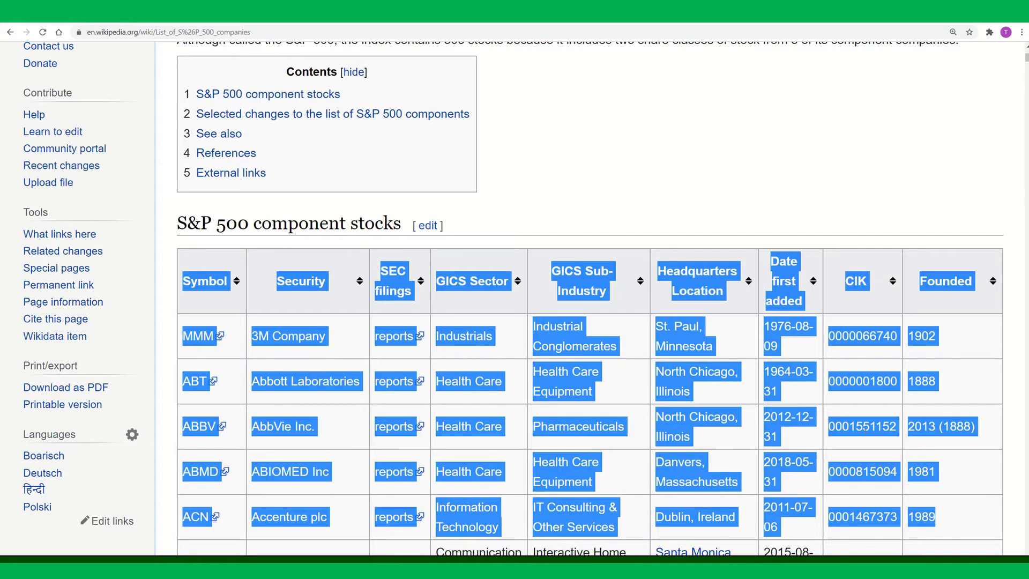
{"action": "left_click", "coordinate": [169, 258]}
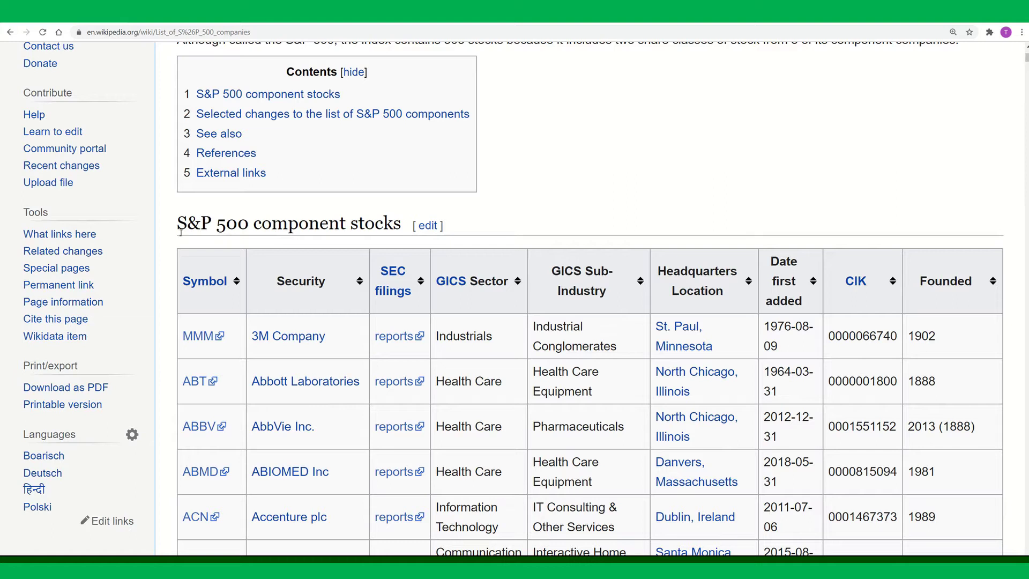
{"action": "left_click", "coordinate": [261, 31]}
{"action": "key", "text": "ctrl+c"}
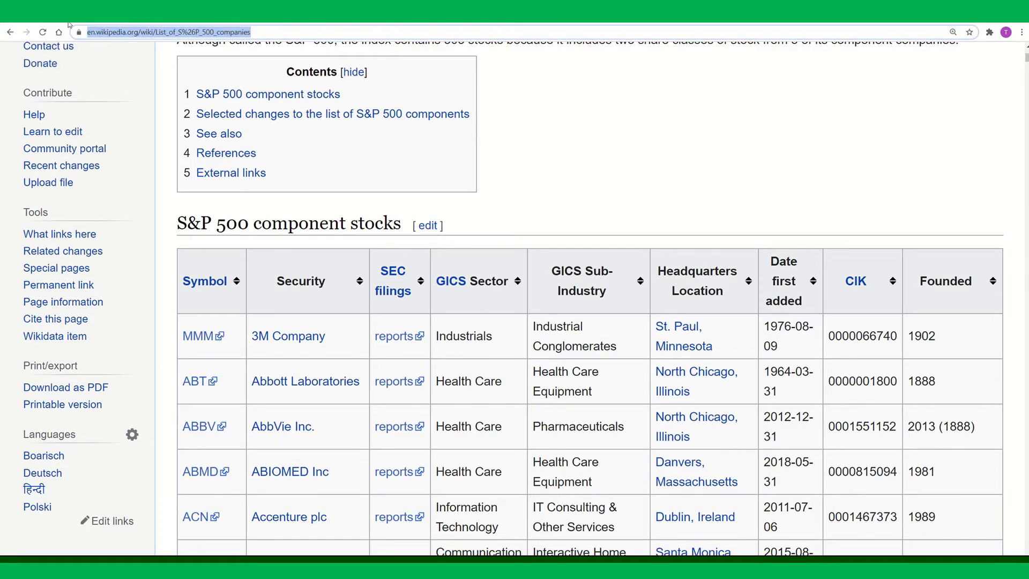
{"action": "key", "text": "Escape"}
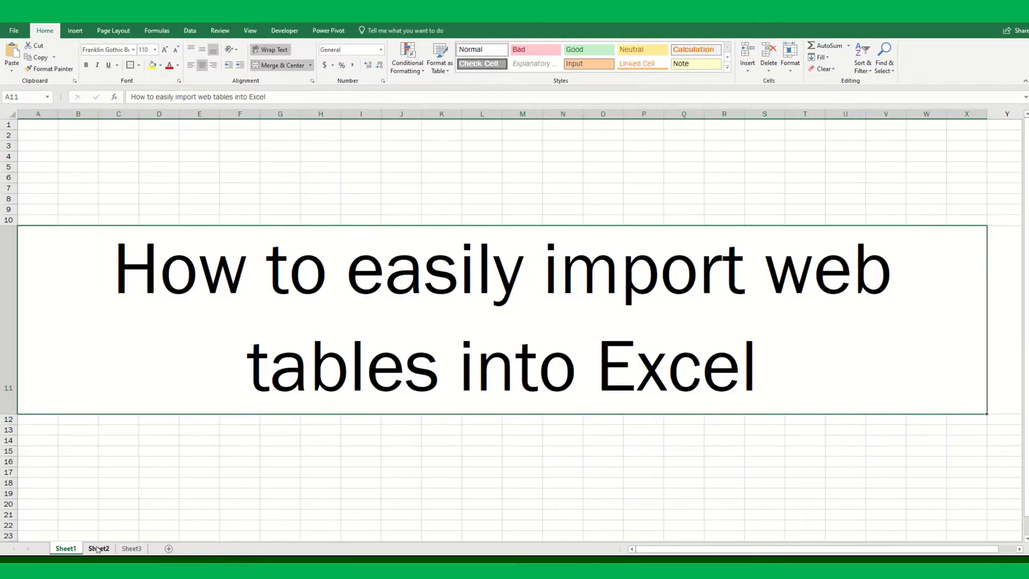
- On Sheet2, start a From Web import with the Wikipedia S&P 500 page address
{"action": "left_click", "coordinate": [98, 549]}
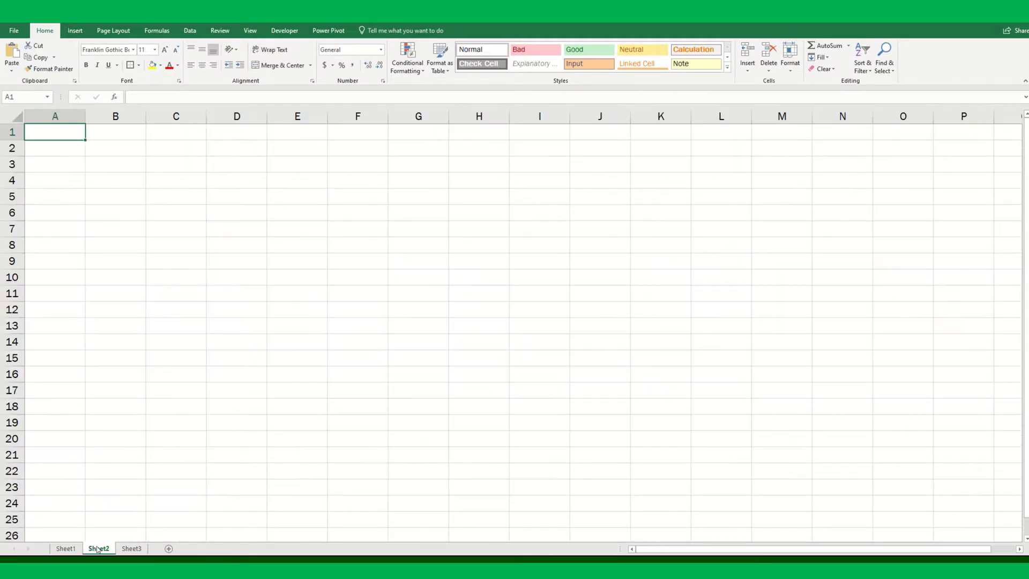
{"action": "left_click", "coordinate": [190, 31]}
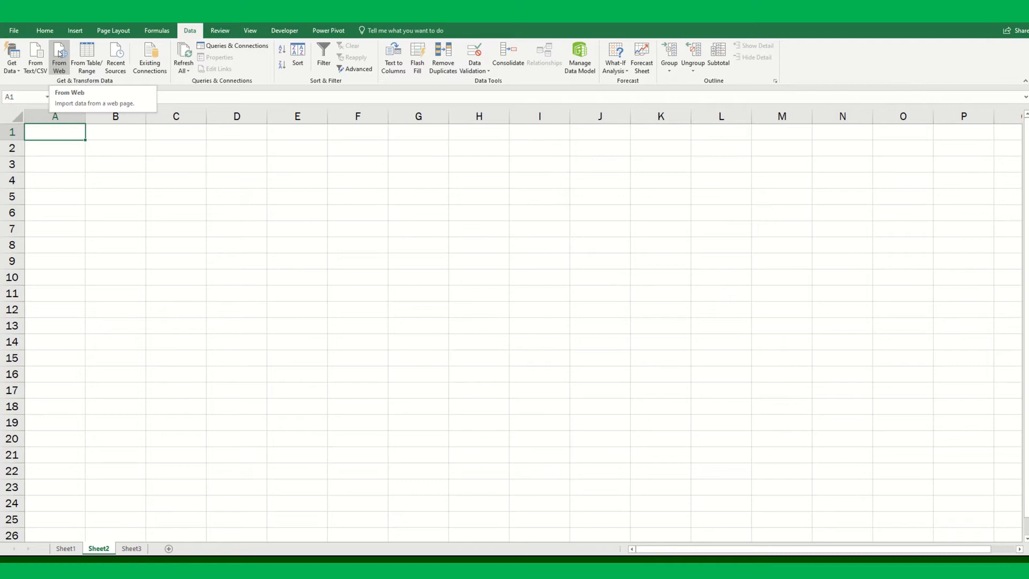
{"action": "left_click", "coordinate": [60, 54]}
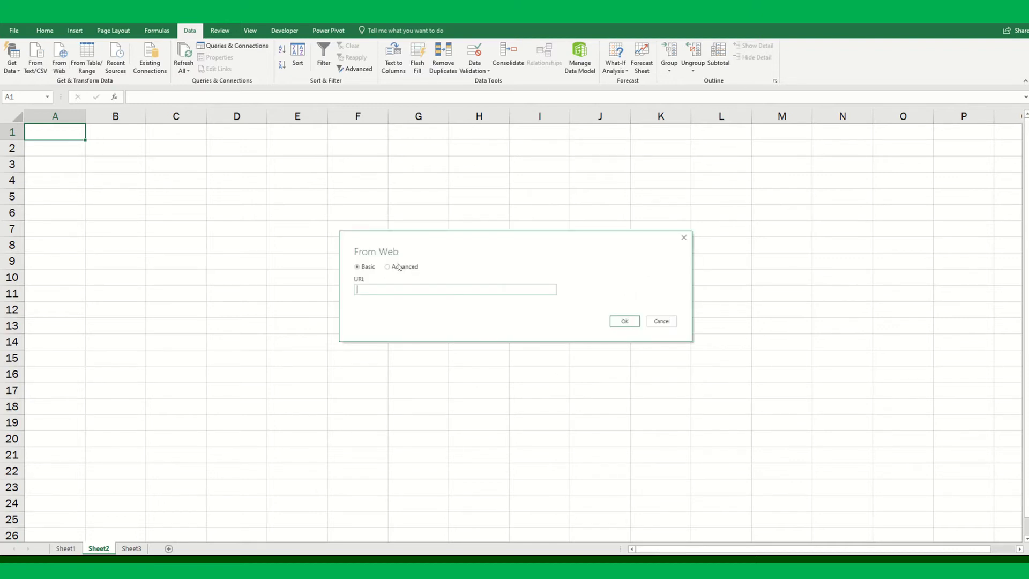
{"action": "key", "text": "ctrl+v"}
{"action": "left_click", "coordinate": [630, 322]}
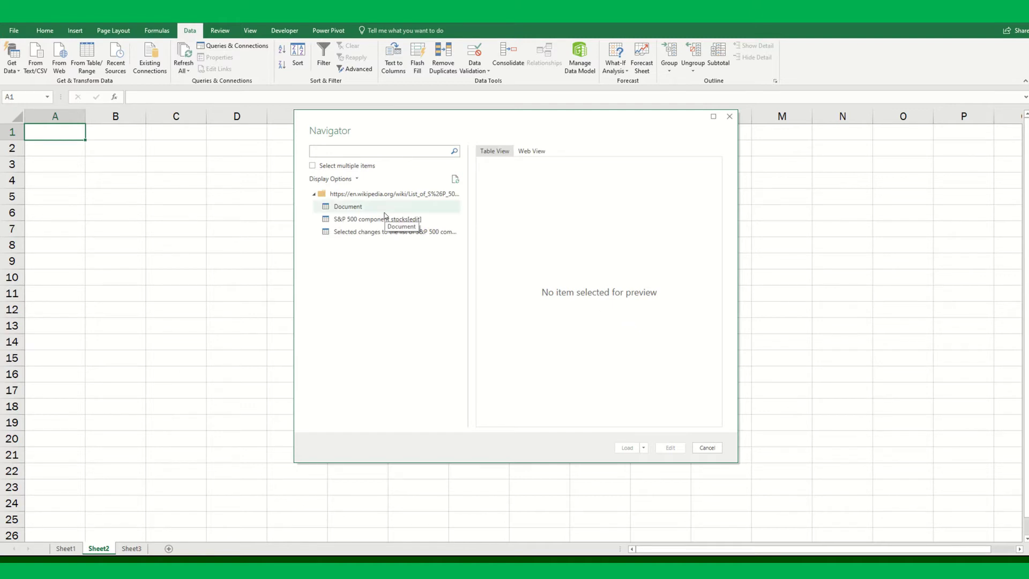
- Preview and load the 'S&P 500 component stocks[edit]' table, bringing in 505 rows
{"action": "left_click", "coordinate": [340, 208]}
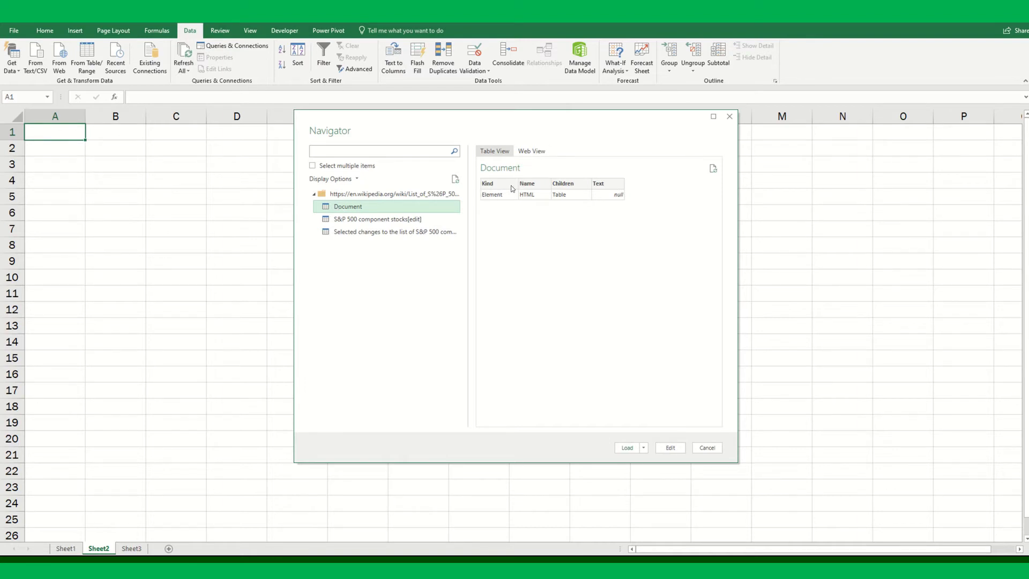
{"action": "left_click", "coordinate": [344, 222]}
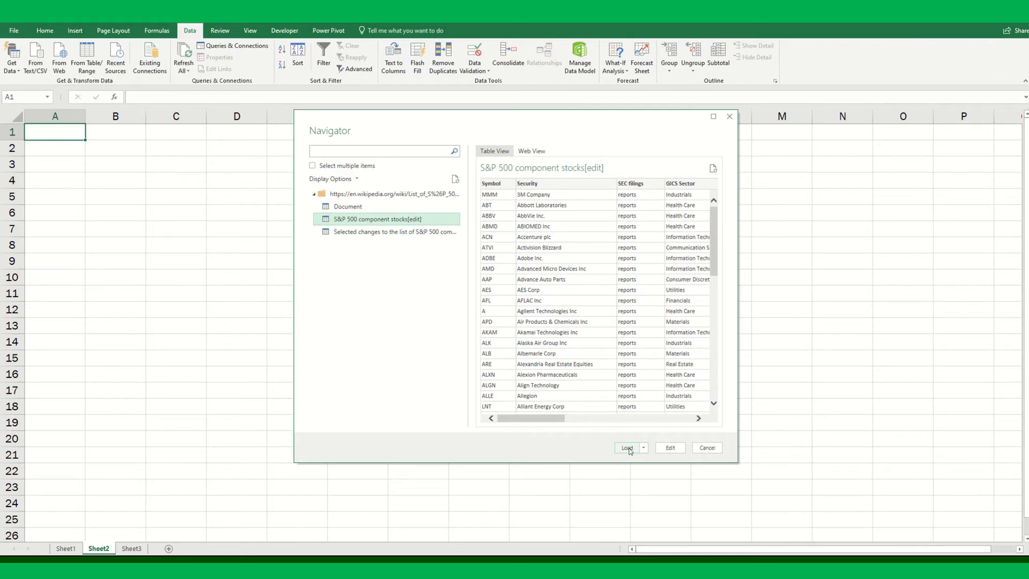
{"action": "left_click", "coordinate": [629, 449]}
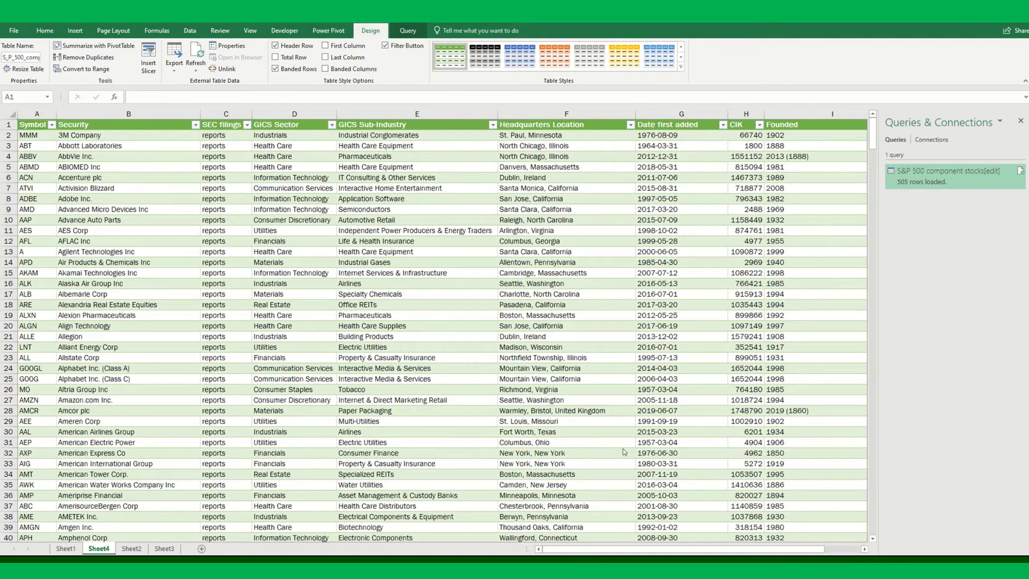
- Find Conference Standings on the 2020-21 NBA Standings page and take its address
{"action": "key", "text": "alt+Tab"}
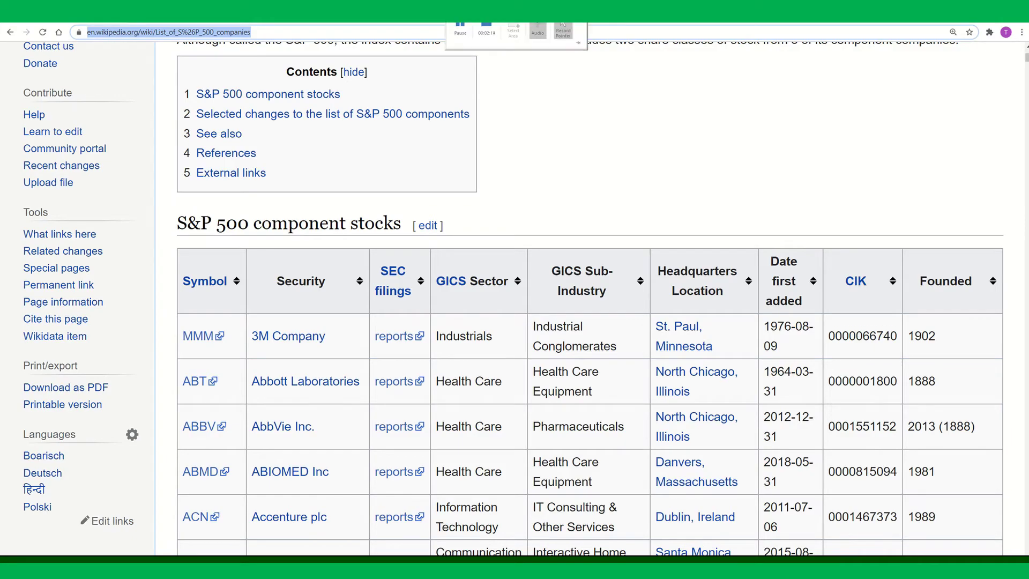
{"action": "key", "text": "ctrl+Tab"}
{"action": "scroll", "coordinate": [46, 202], "scroll_direction": "up", "scroll_amount": 8}
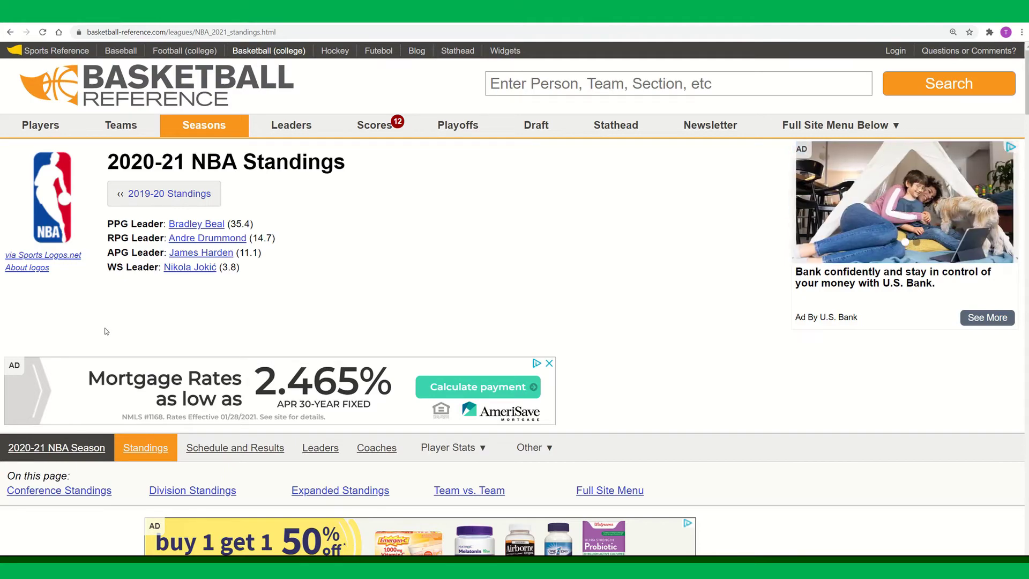
{"action": "scroll", "coordinate": [106, 331], "scroll_direction": "down", "scroll_amount": 8}
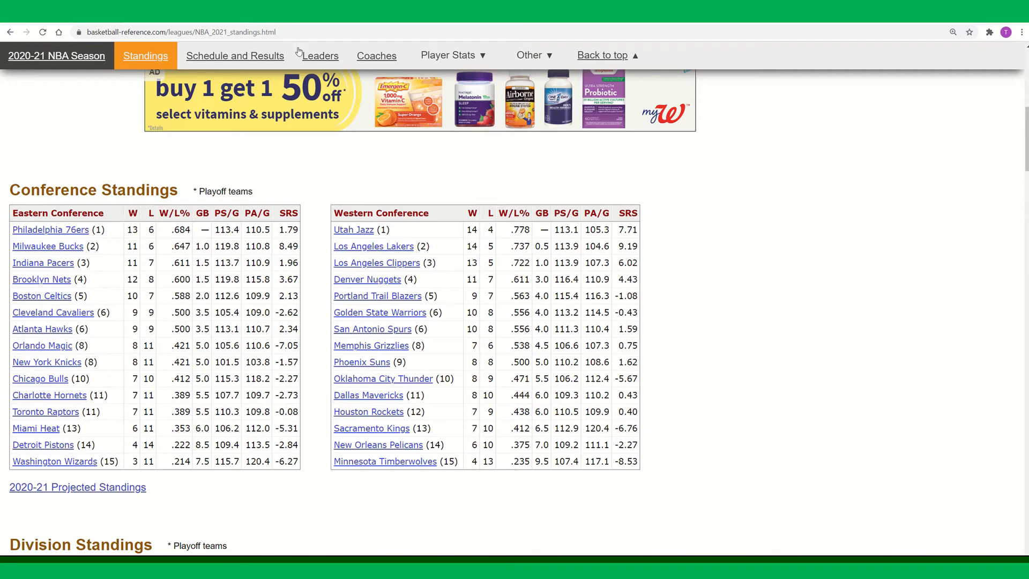
{"action": "left_click", "coordinate": [90, 32]}
{"action": "key", "text": "ctrl+c"}
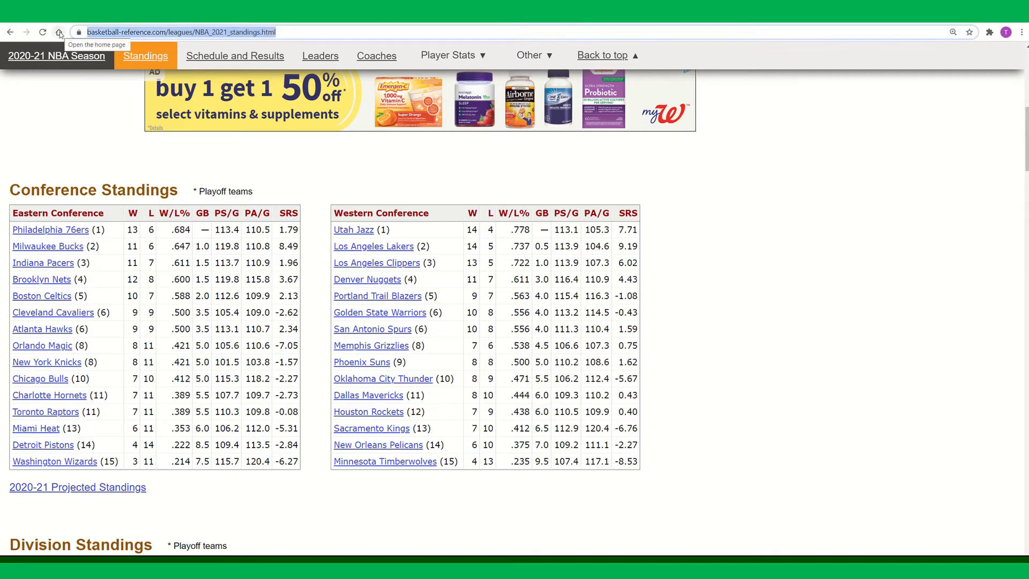
{"action": "left_click", "coordinate": [109, 262]}
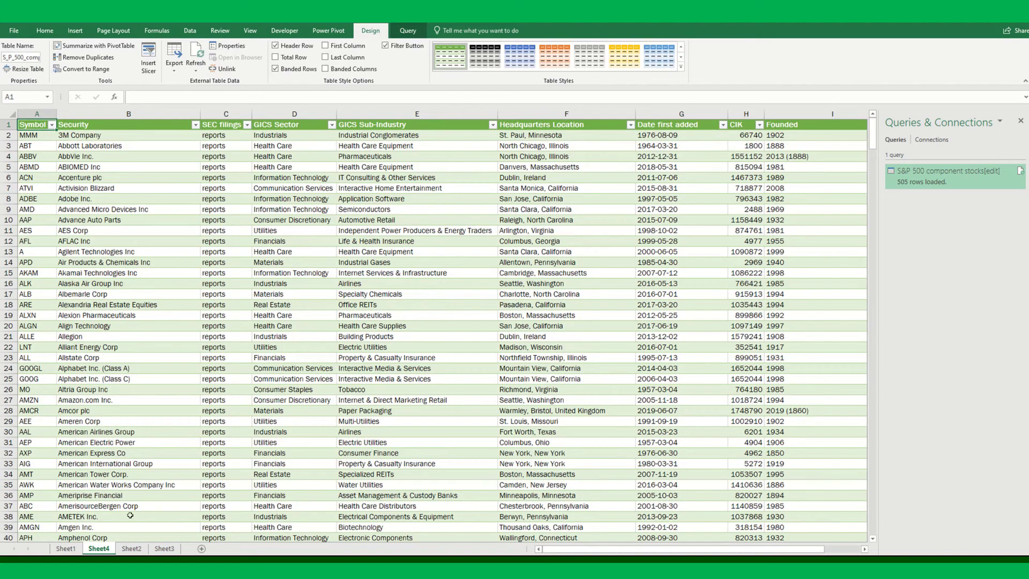
- From Sheet3, import the Conference Standings Table from the basketball-reference address, loading 15 rows
{"action": "left_click", "coordinate": [164, 547]}
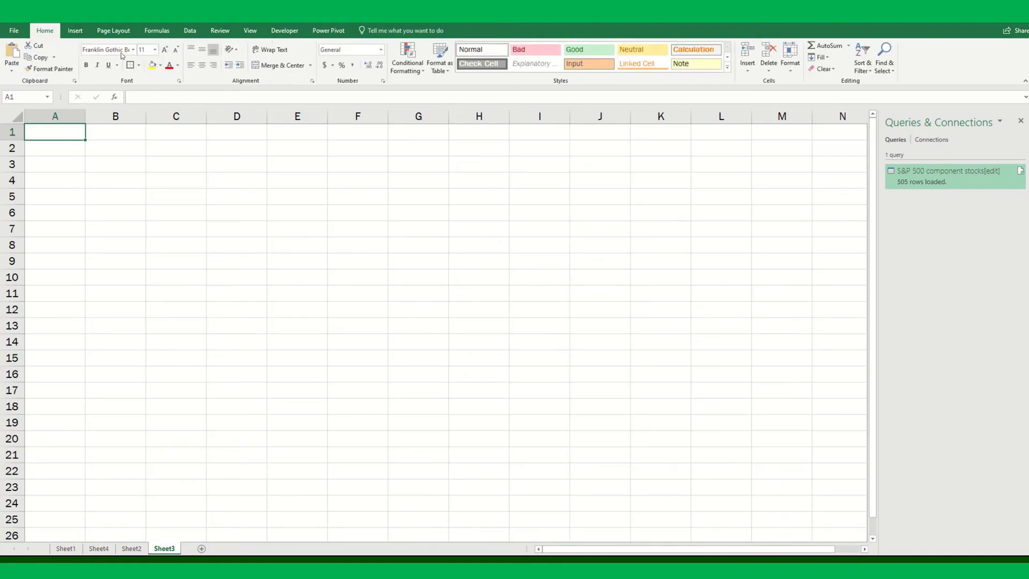
{"action": "left_click", "coordinate": [191, 31]}
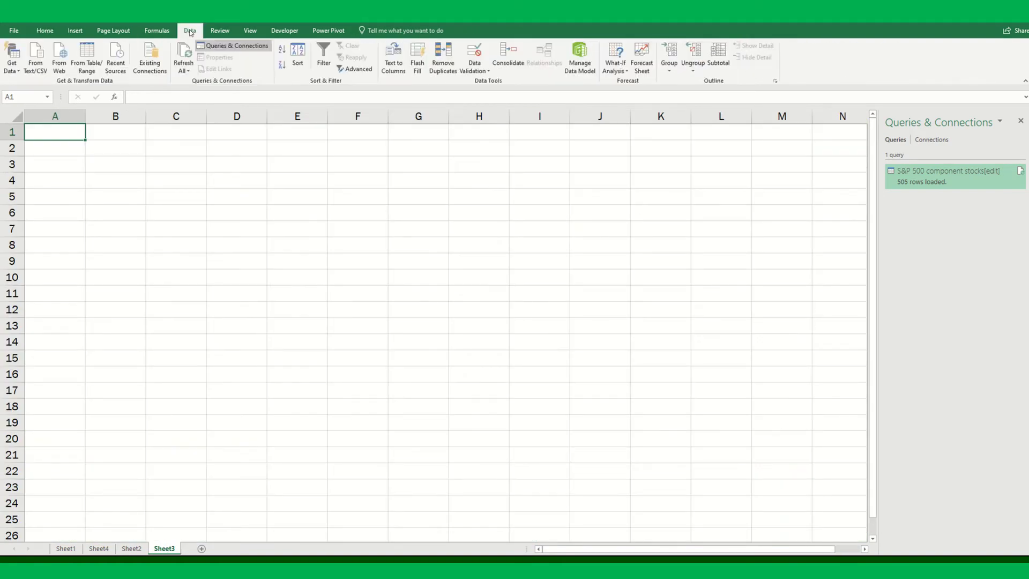
{"action": "left_click", "coordinate": [59, 56]}
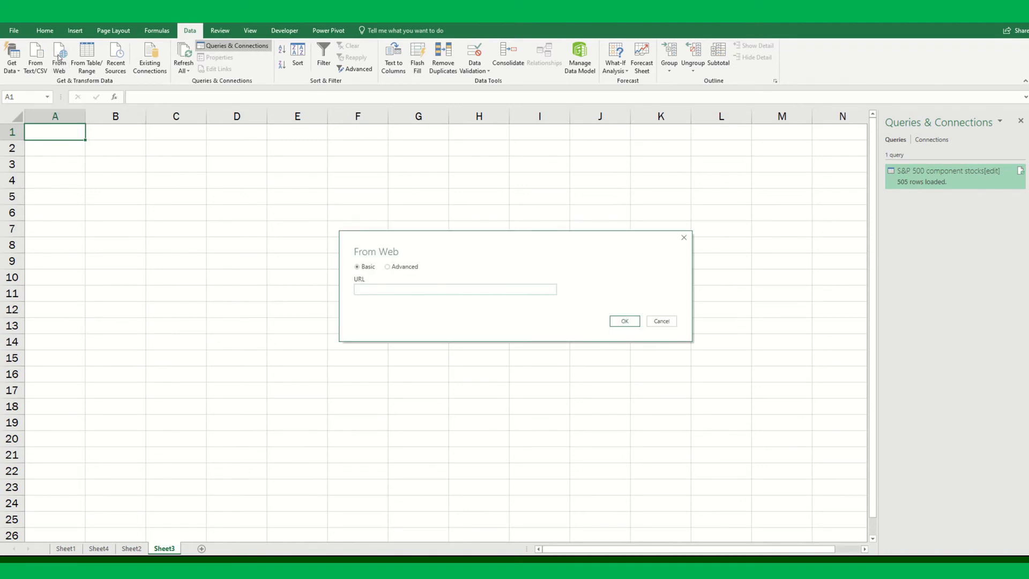
{"action": "key", "text": "ctrl+v"}
{"action": "left_click", "coordinate": [621, 321]}
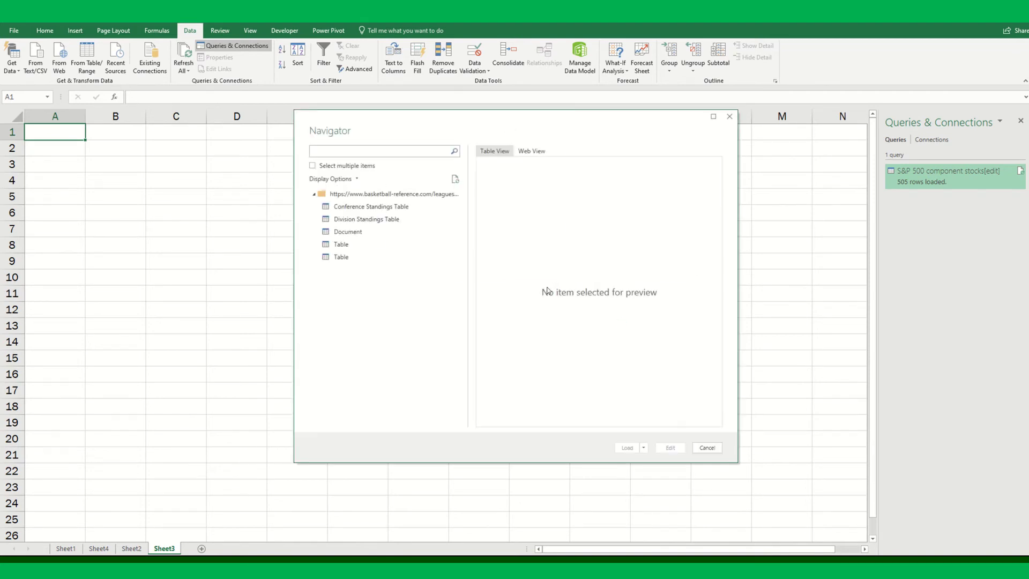
{"action": "left_click", "coordinate": [345, 210]}
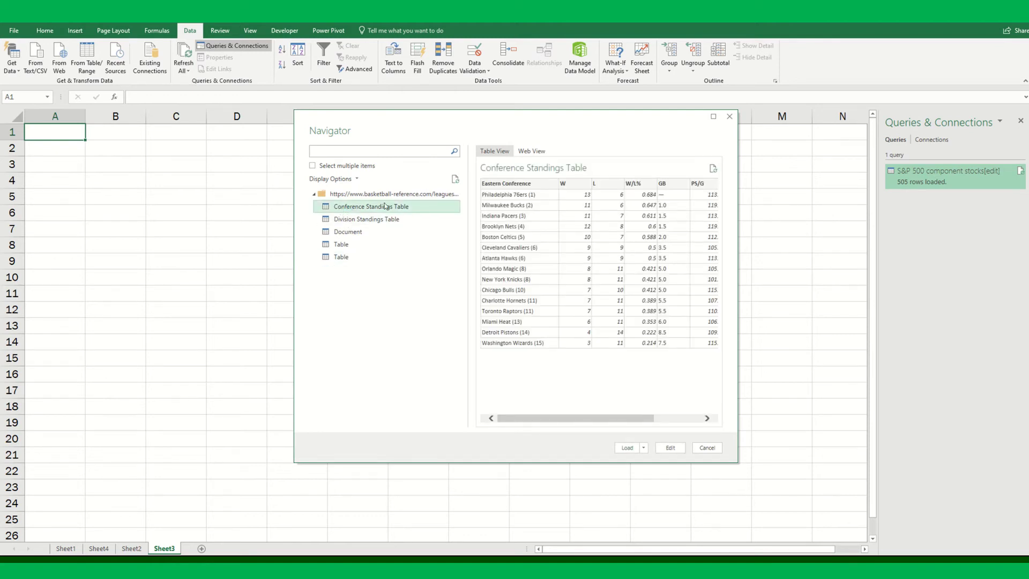
{"action": "left_click", "coordinate": [627, 448]}
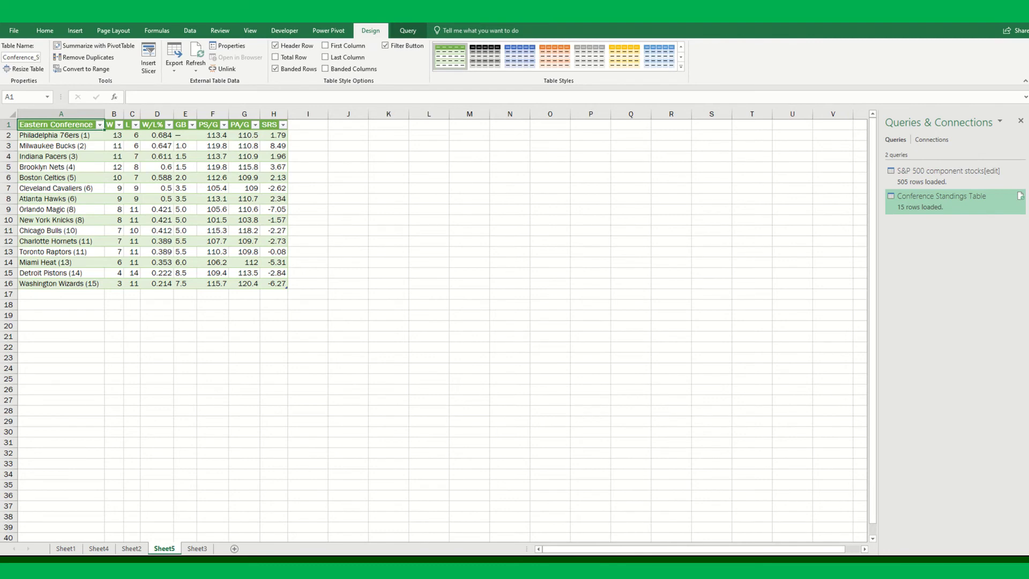
{"action": "scroll", "coordinate": [434, 383], "scroll_direction": "up", "scroll_amount": 3}
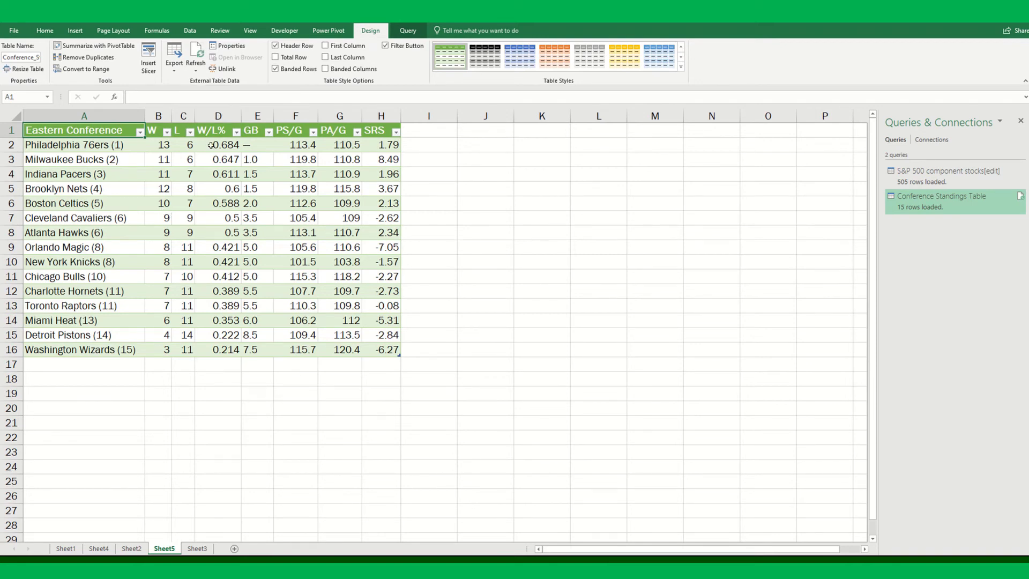
- Enable 'Refresh data when opening the file' in the Conference Standings query's connection properties
{"action": "left_click", "coordinate": [196, 73]}
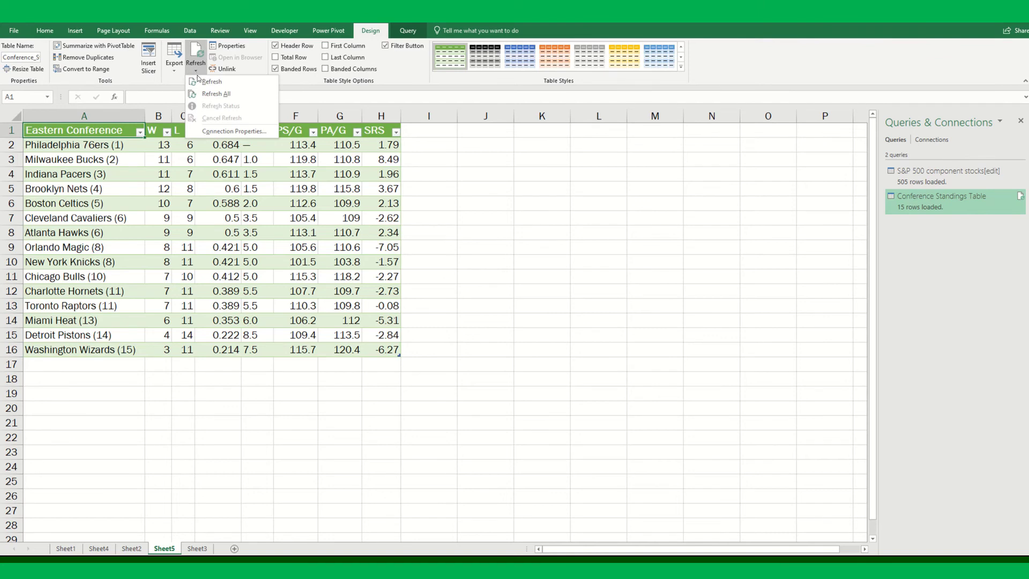
{"action": "left_click", "coordinate": [204, 133]}
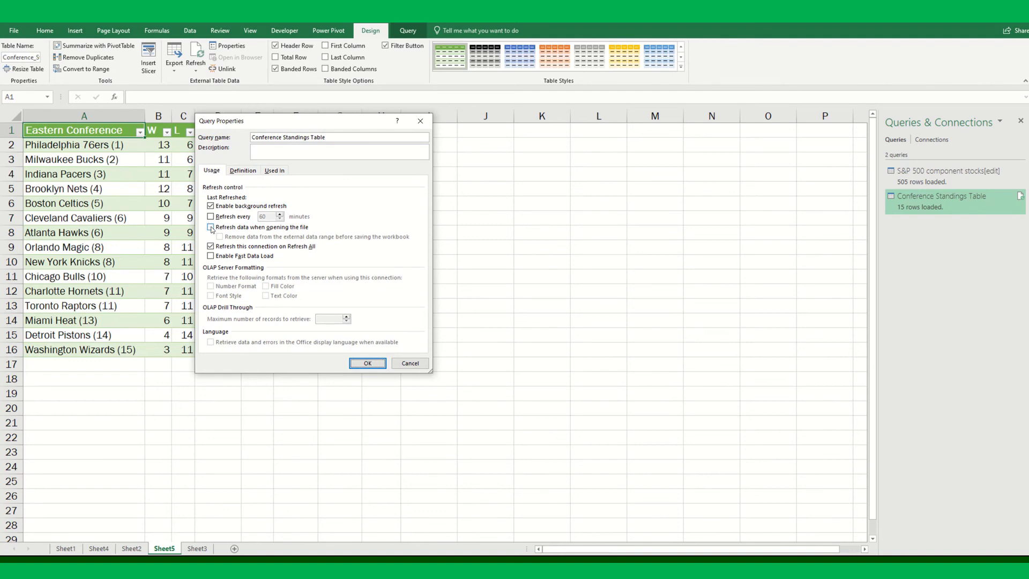
{"action": "left_click", "coordinate": [211, 228]}
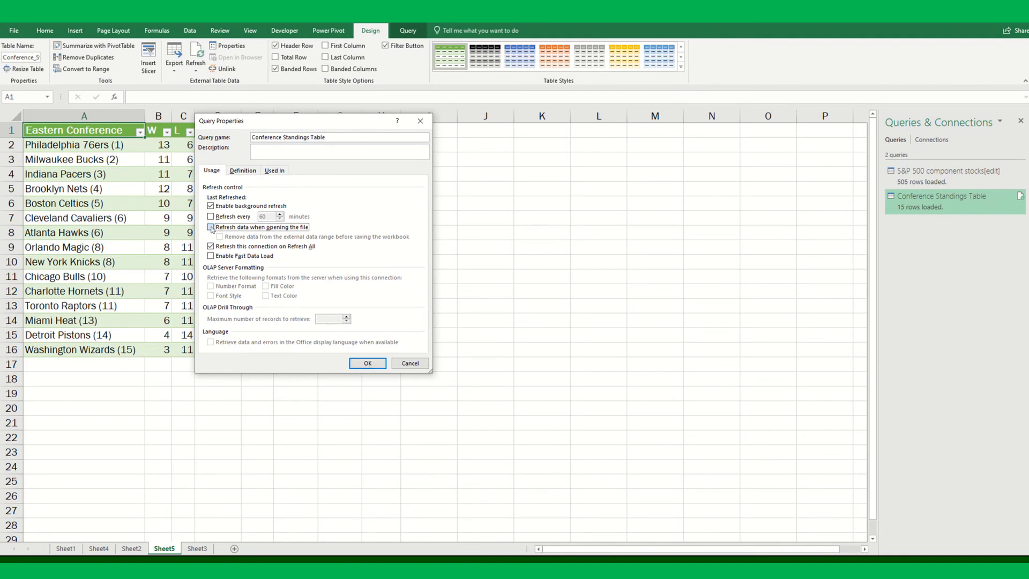
{"action": "left_click", "coordinate": [368, 363]}
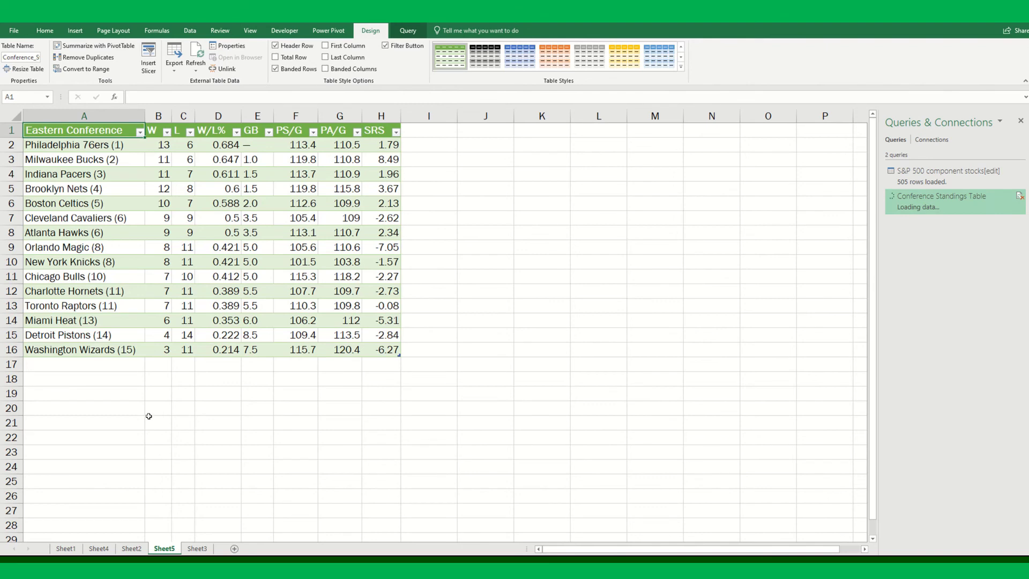